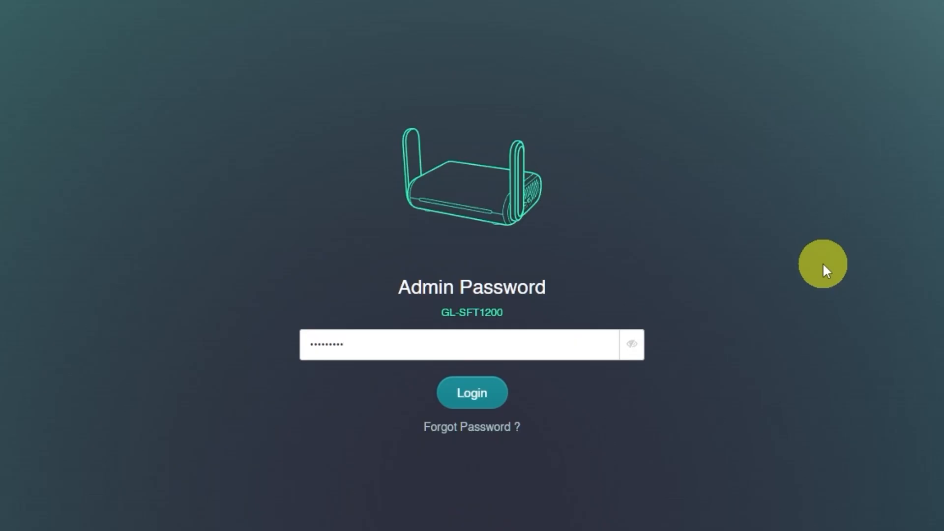
Enter the admin password on the router's login page.
text(****)
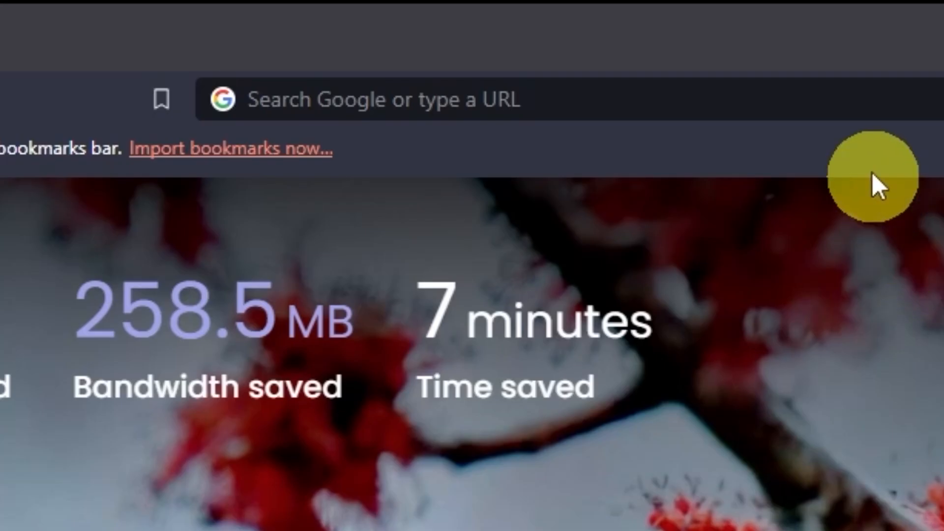
Open the router's admin page at 192.168.8.1 in the browser.
click(865, 116)
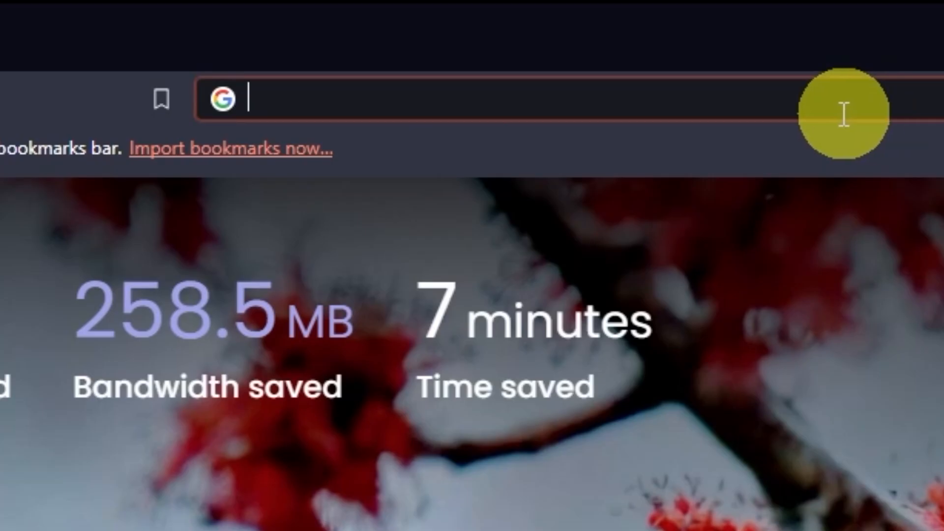
text(192.)
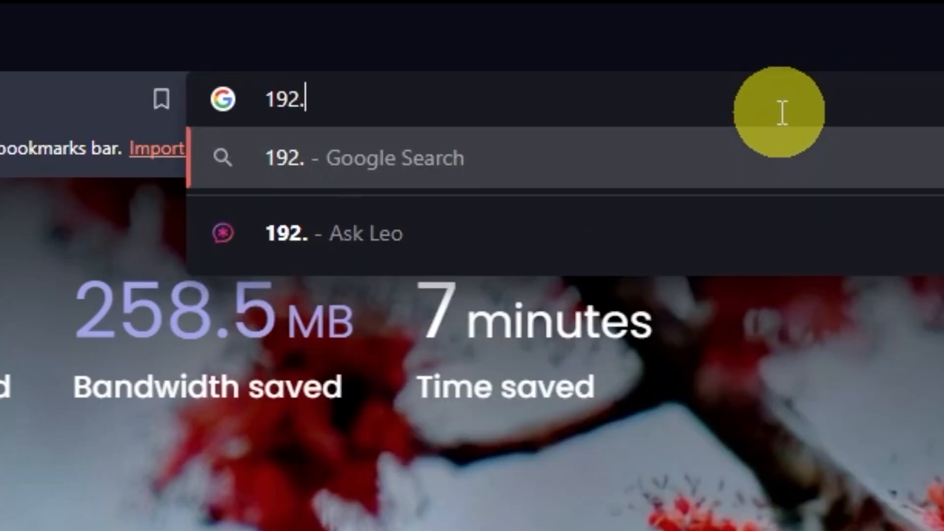
text(168.8)
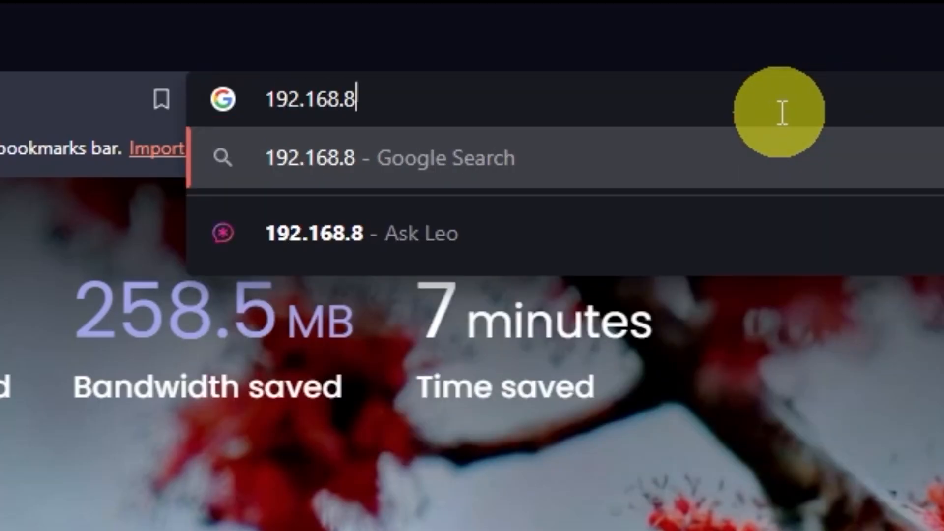
text(.1)
key(Return)
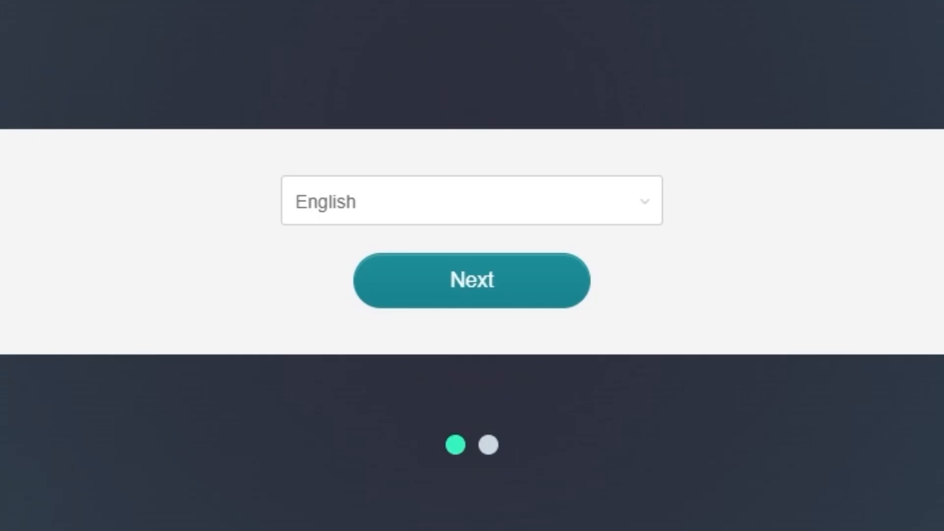
Look through the available setup languages, keep English, and continue to the admin password setup.
click(651, 203)
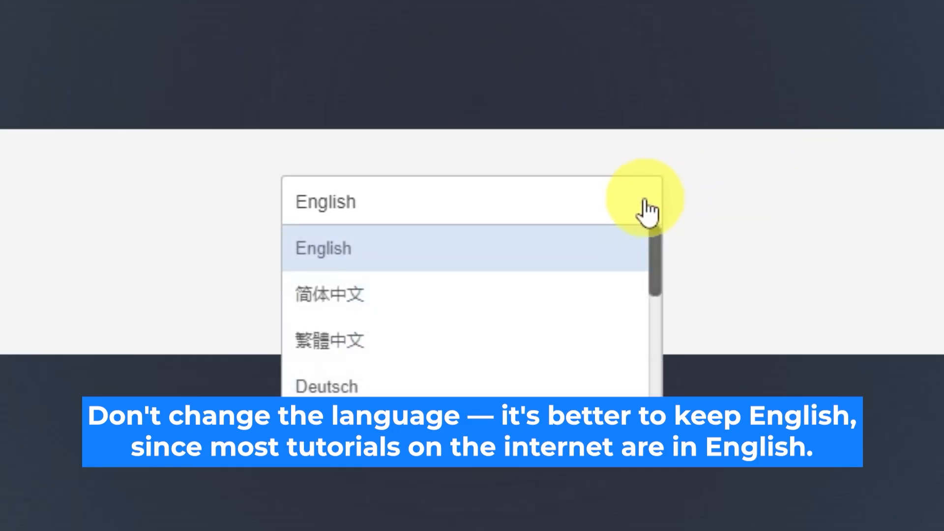
scroll(581, 322, down, 3)
scroll(582, 326, up, 3)
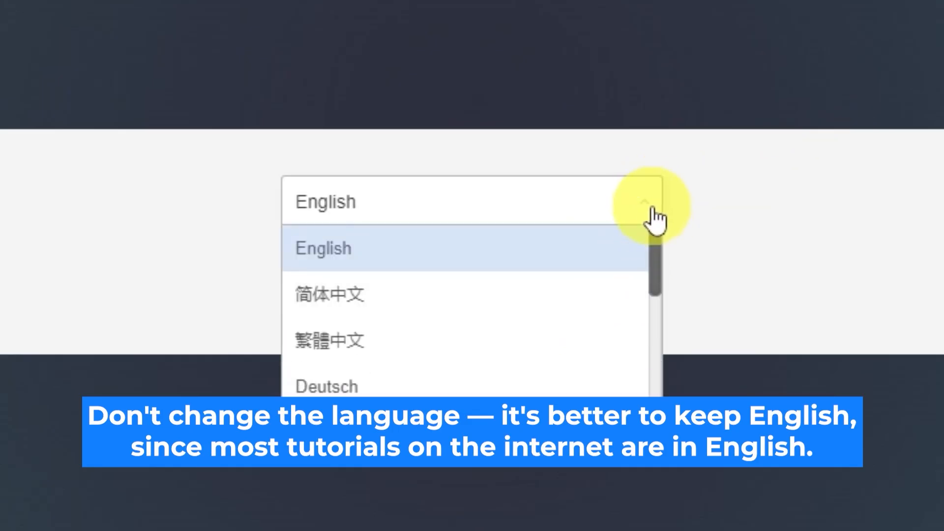
click(658, 202)
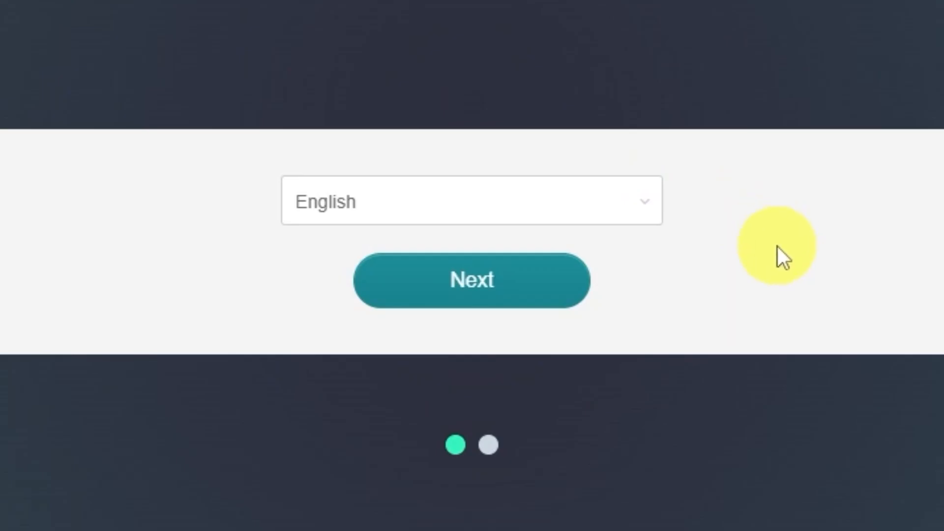
click(537, 295)
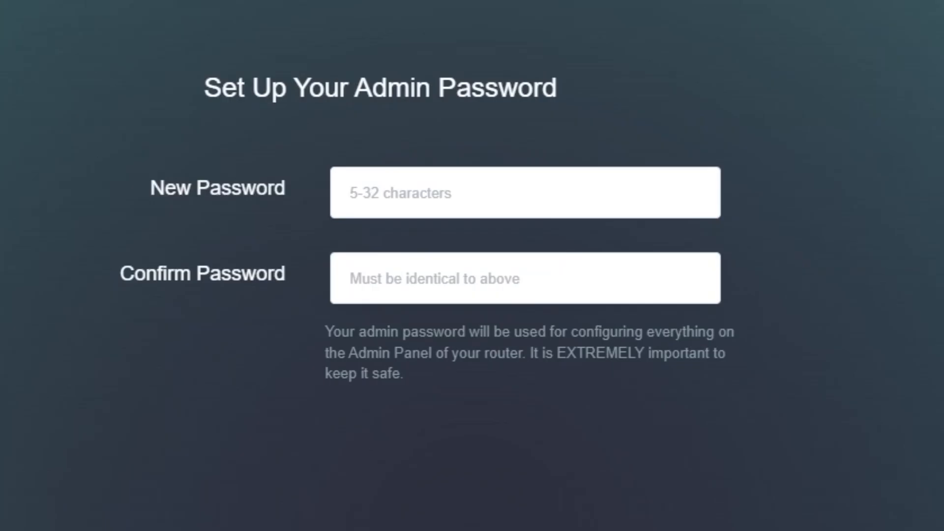
Submit a new admin password with its matching confirmation, and decline saving it in the browser.
click(596, 196)
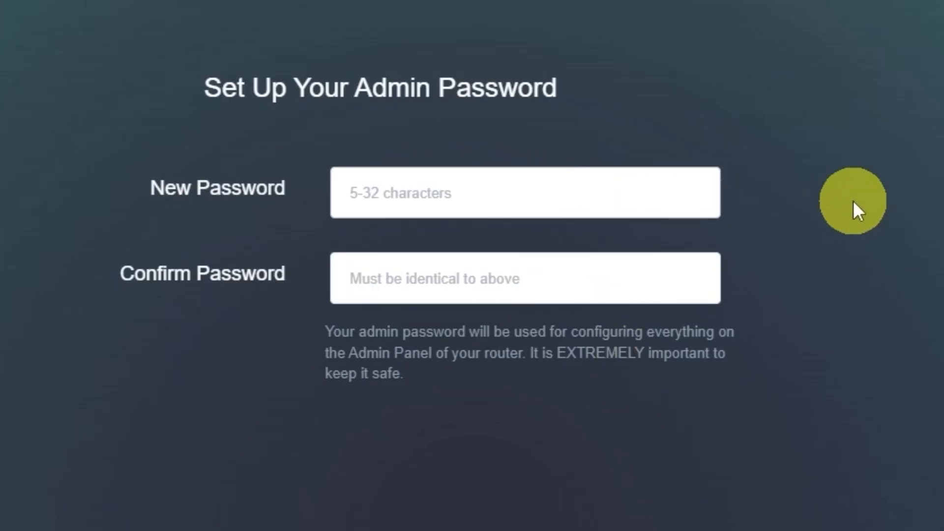
text(••••)
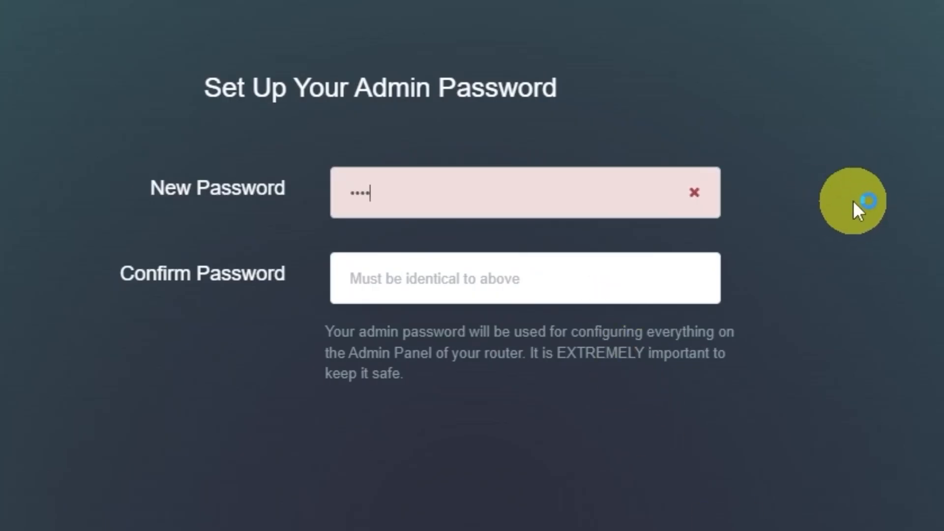
text(•)
click(605, 289)
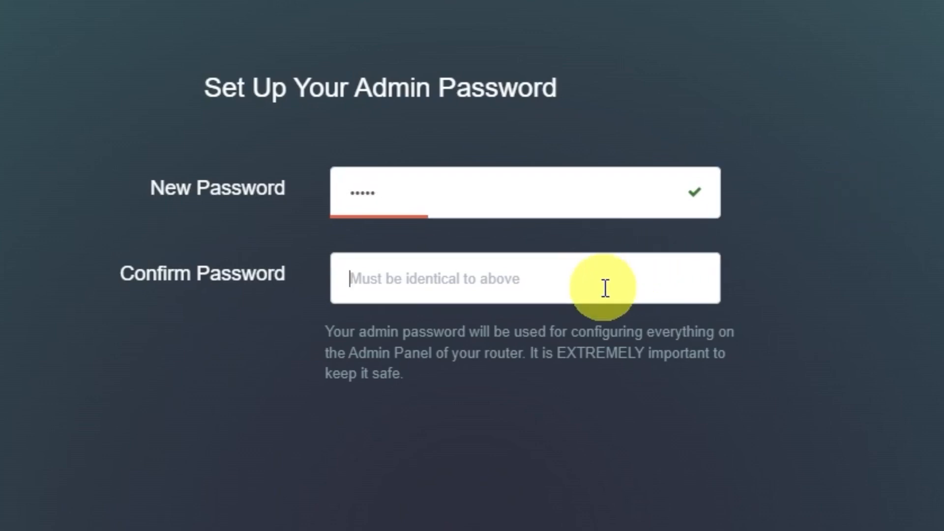
text(•••••)
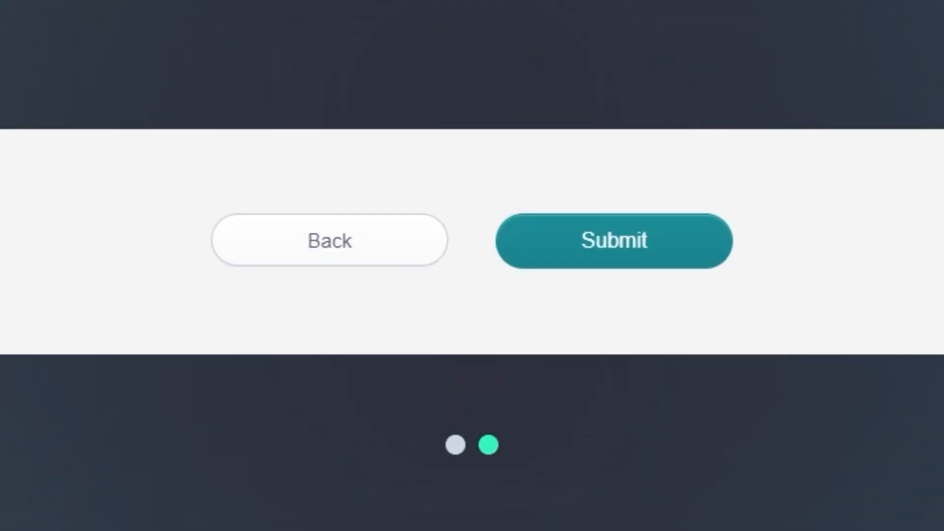
click(597, 235)
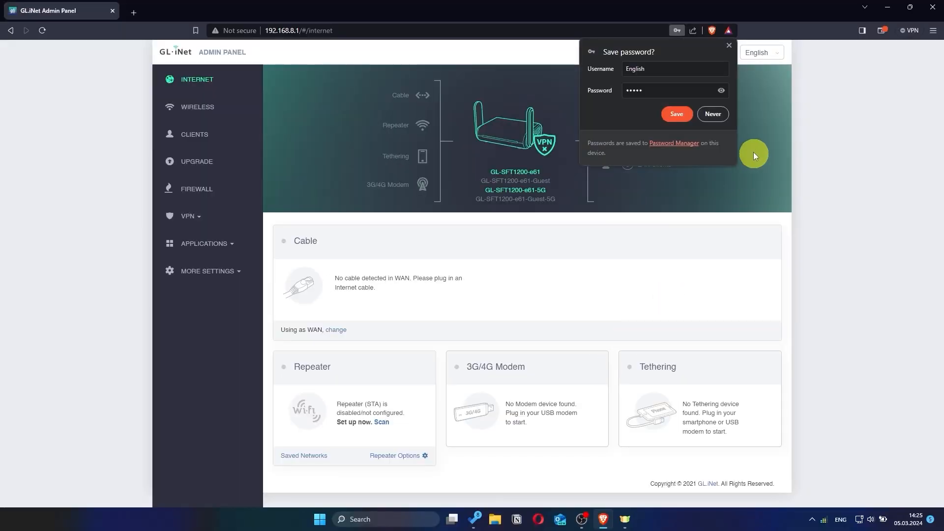
click(724, 119)
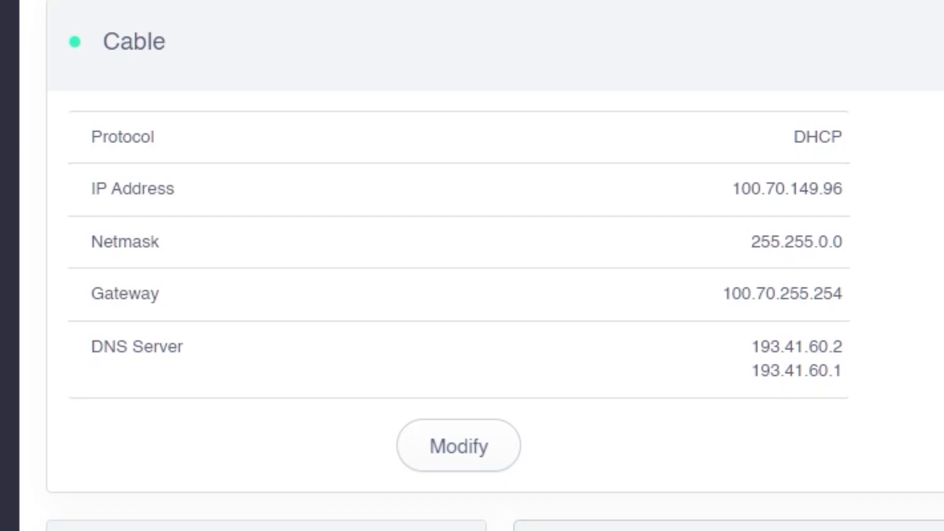
Review the Static and PPPoE protocol settings of the Cable connection, and apply DHCP as its protocol.
click(485, 449)
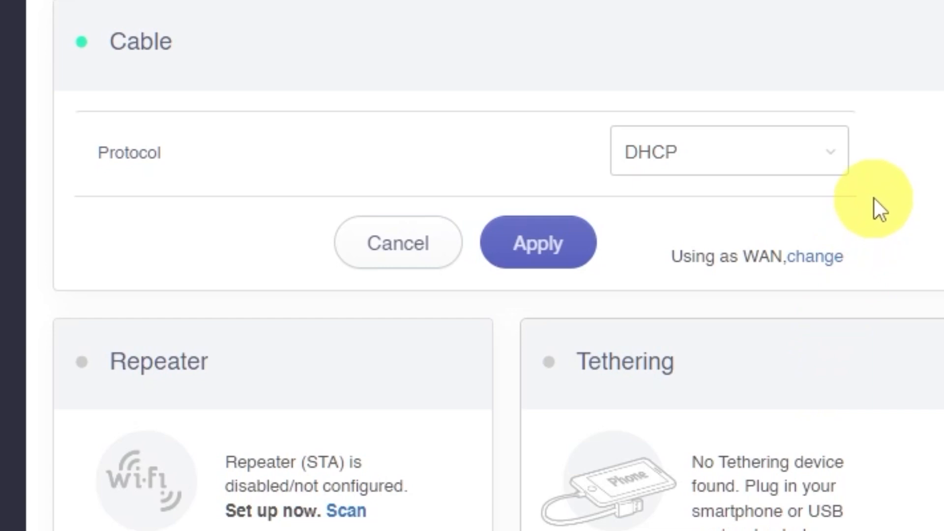
click(831, 152)
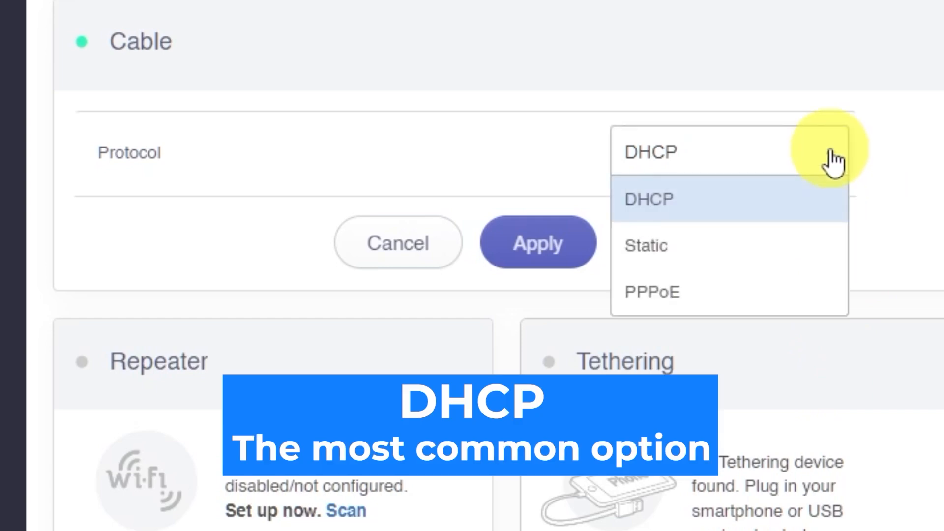
click(676, 253)
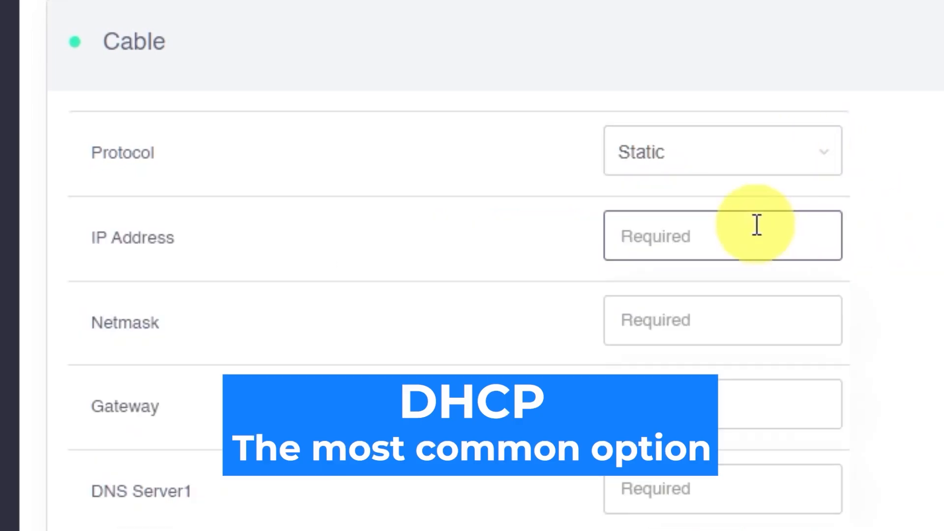
click(821, 155)
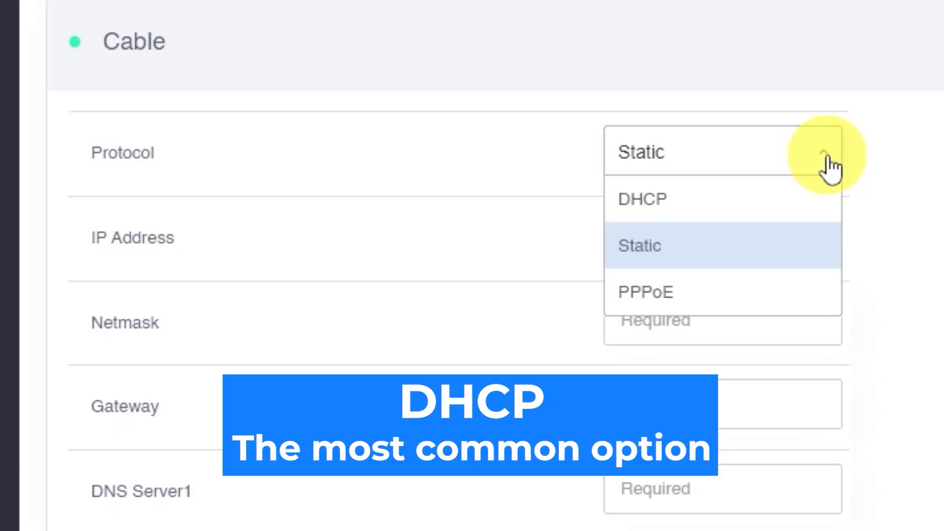
click(725, 295)
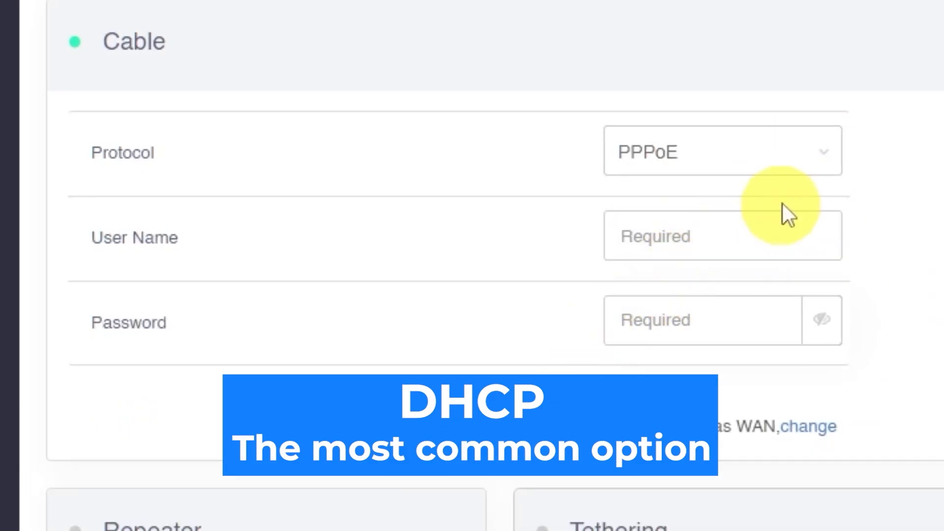
click(800, 162)
click(712, 201)
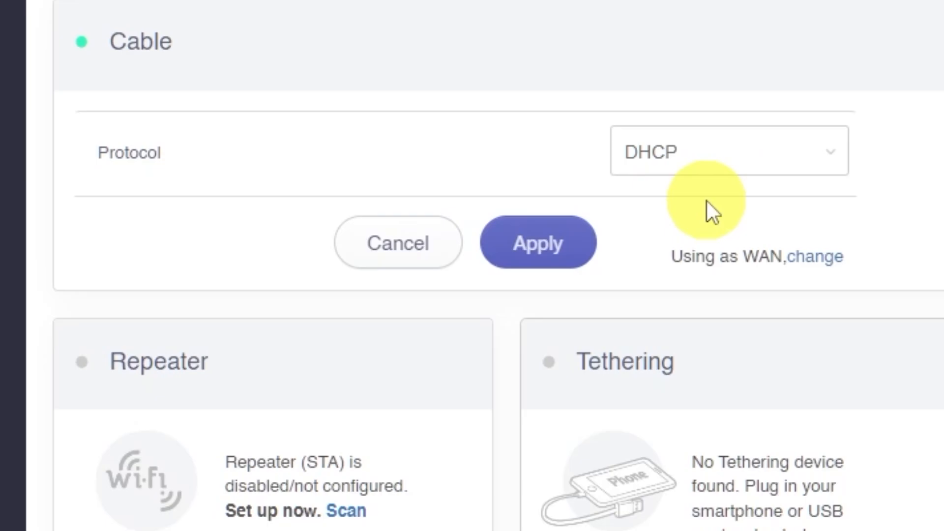
click(573, 244)
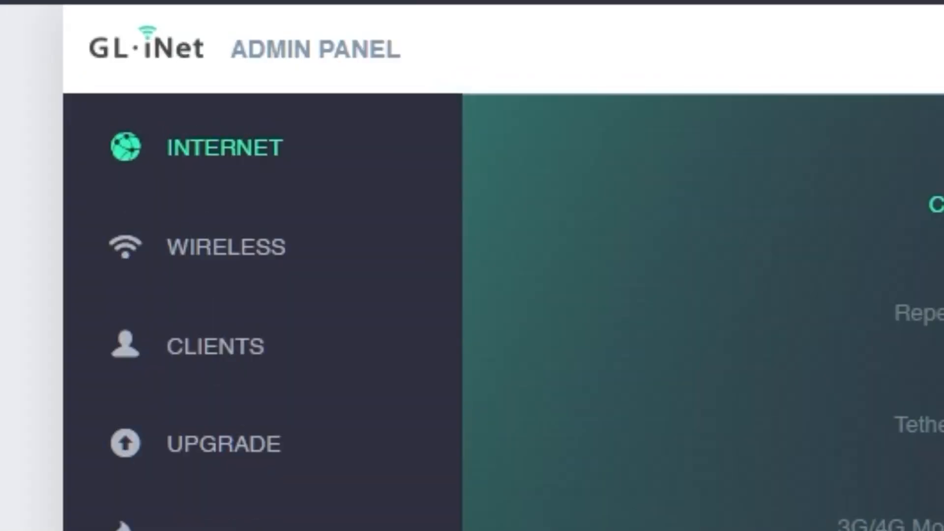
Change the Wi-Fi name (SSID) of the 2.4G WiFi network to glinet2G in the wireless settings.
click(246, 251)
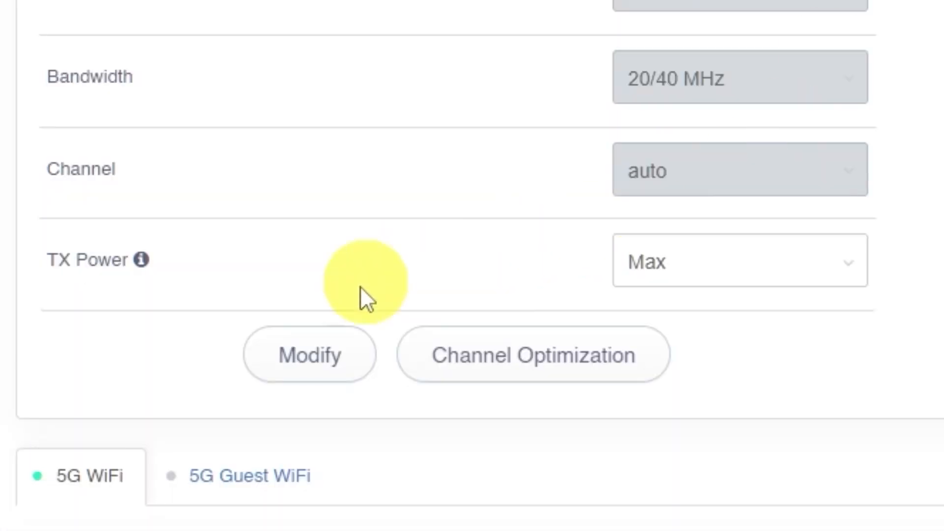
click(312, 362)
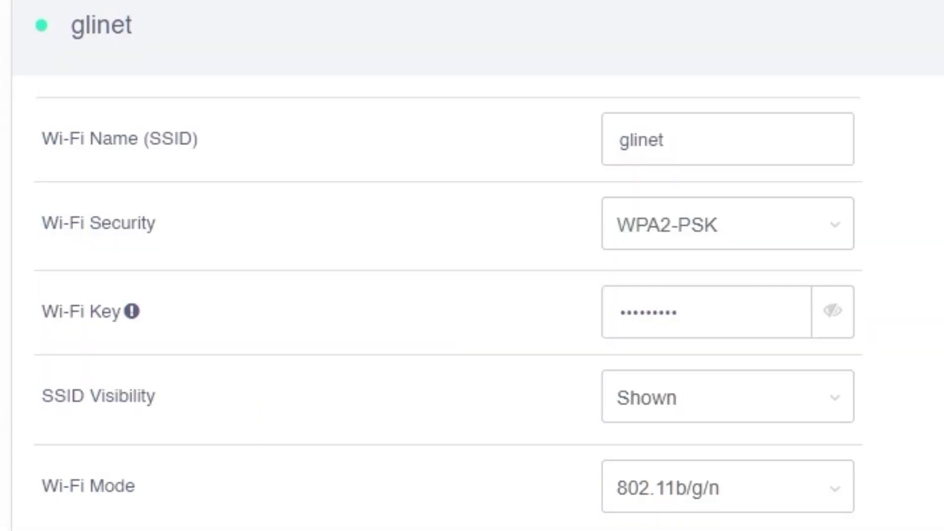
click(790, 139)
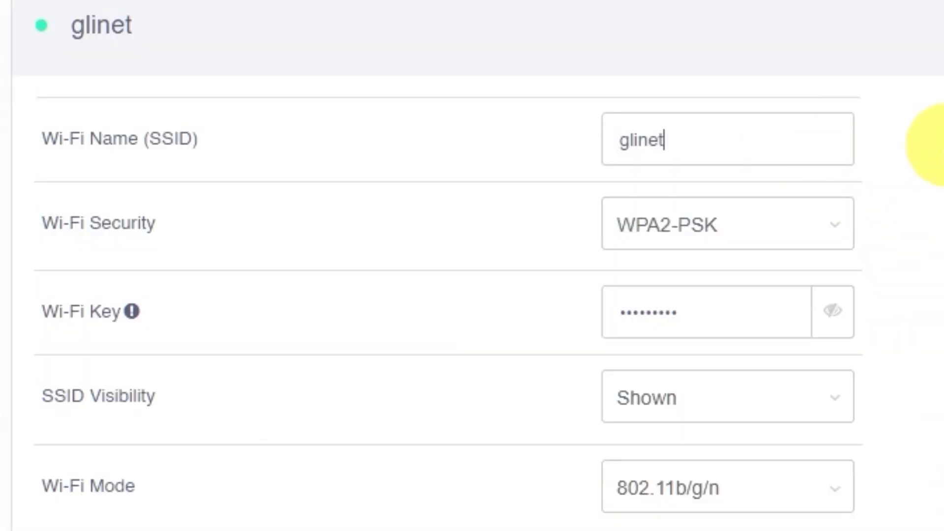
text(2G)
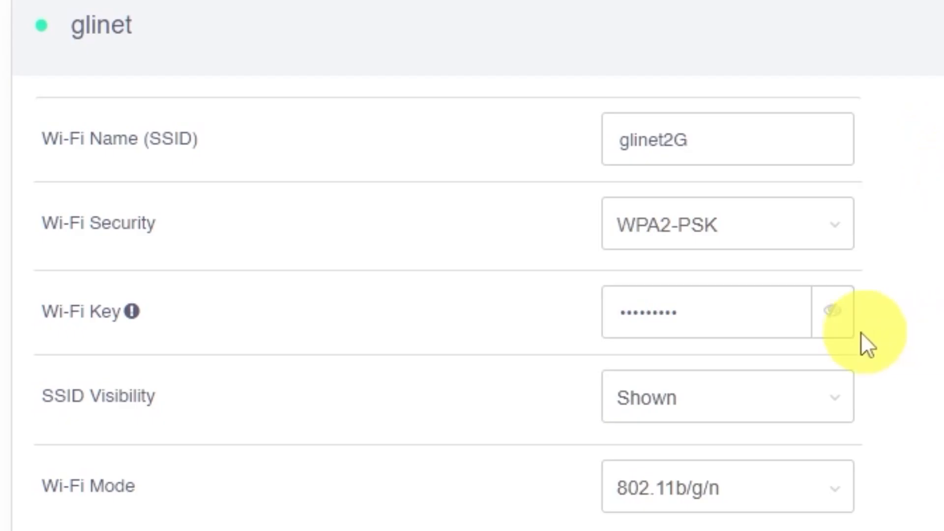
Replace the Wi-Fi key of the 2.4G network with a new one and apply the settings.
click(792, 322)
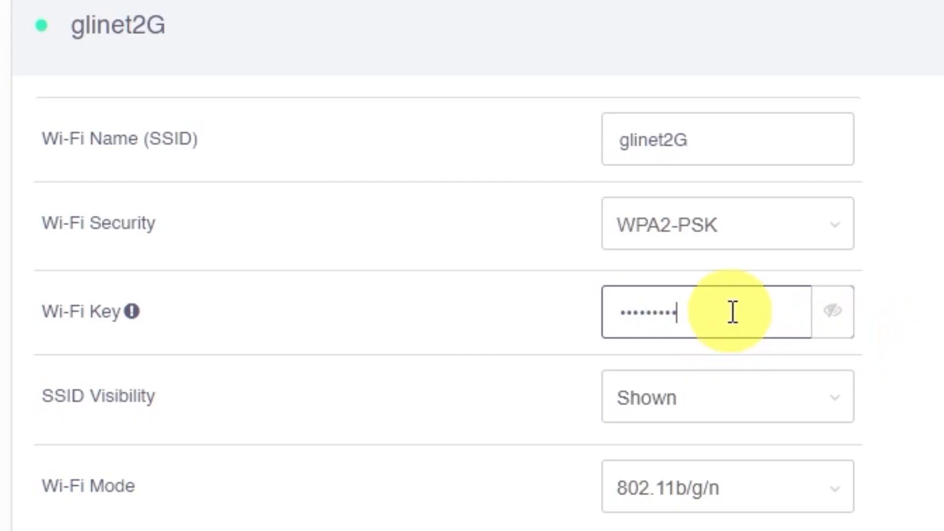
drag(731, 322, 536, 320)
text(1234567)
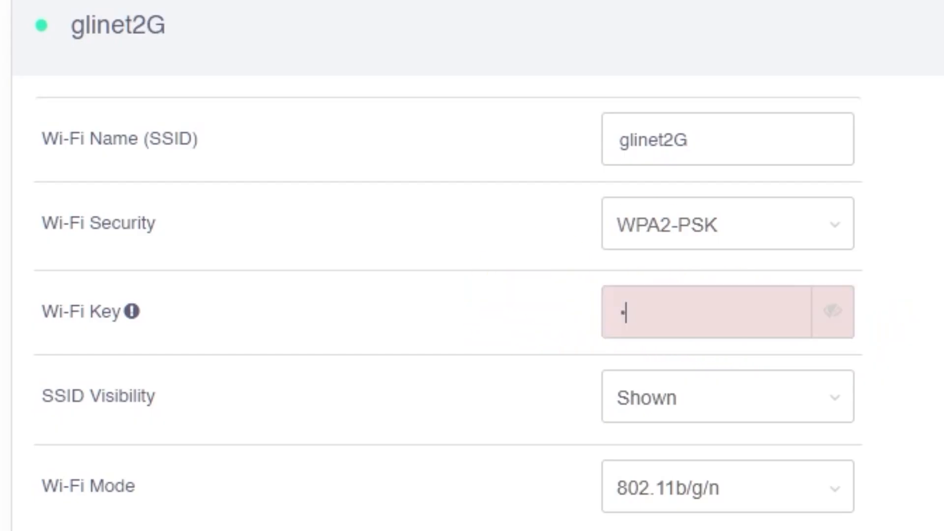
text(890)
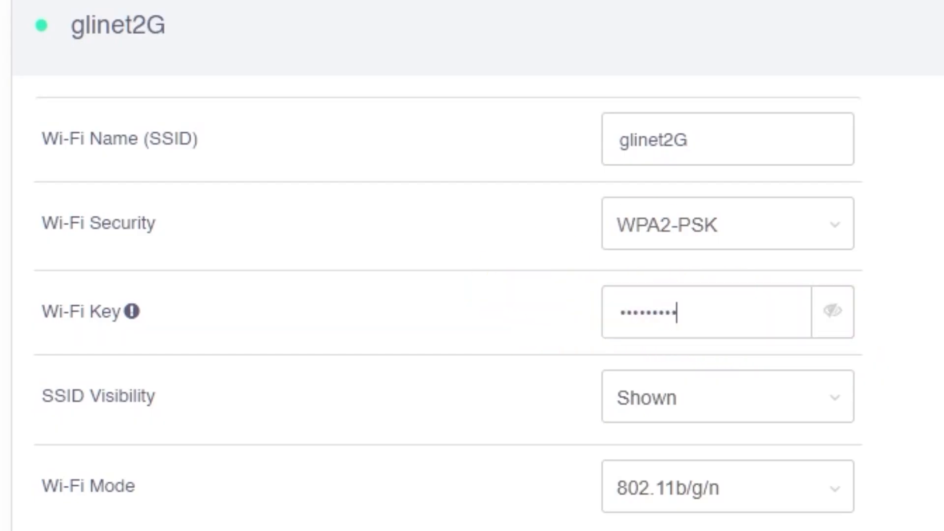
scroll(472, 295, down, 4)
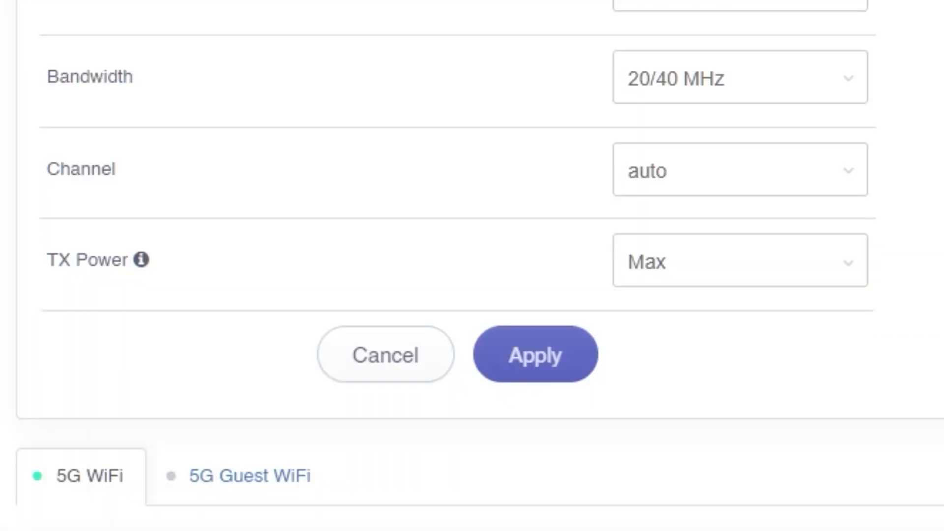
click(546, 354)
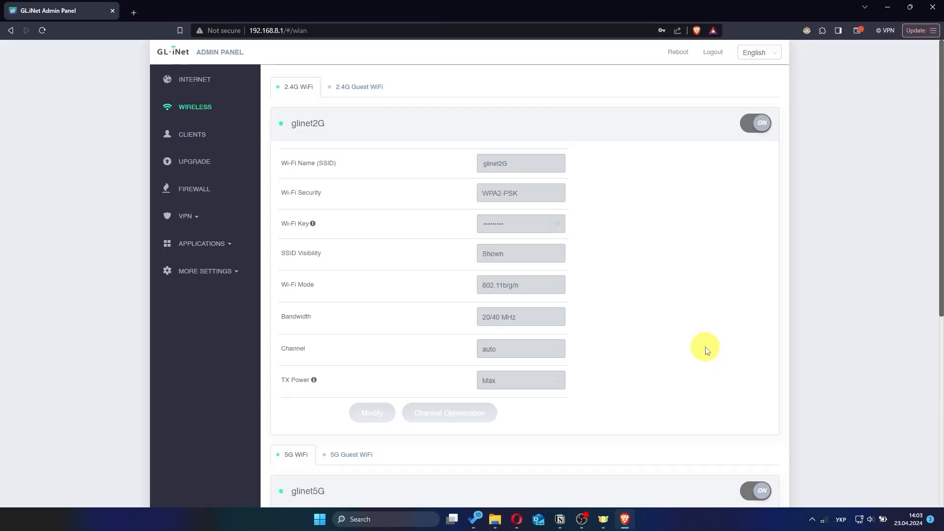
Replace the Wi-Fi key of the glinet5G network with a new one, check the entry, and apply the settings.
scroll(705, 350, down, 6)
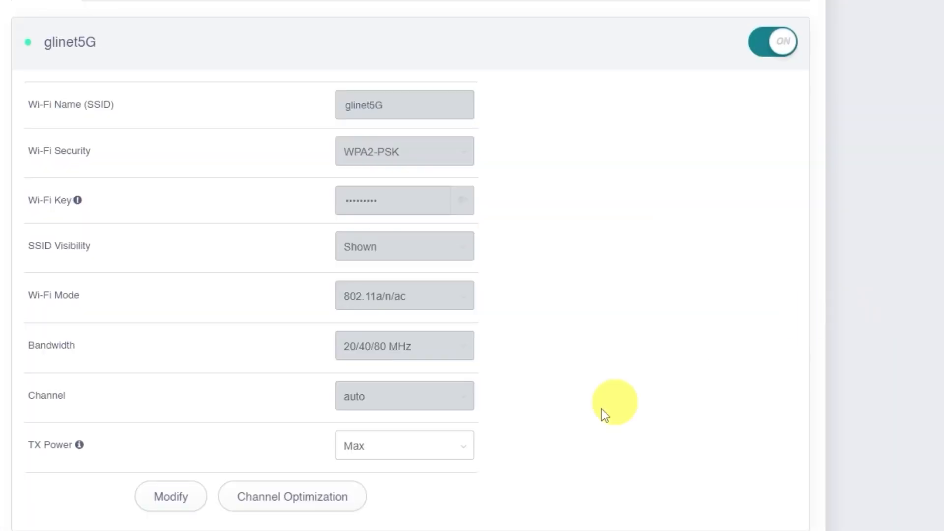
click(177, 498)
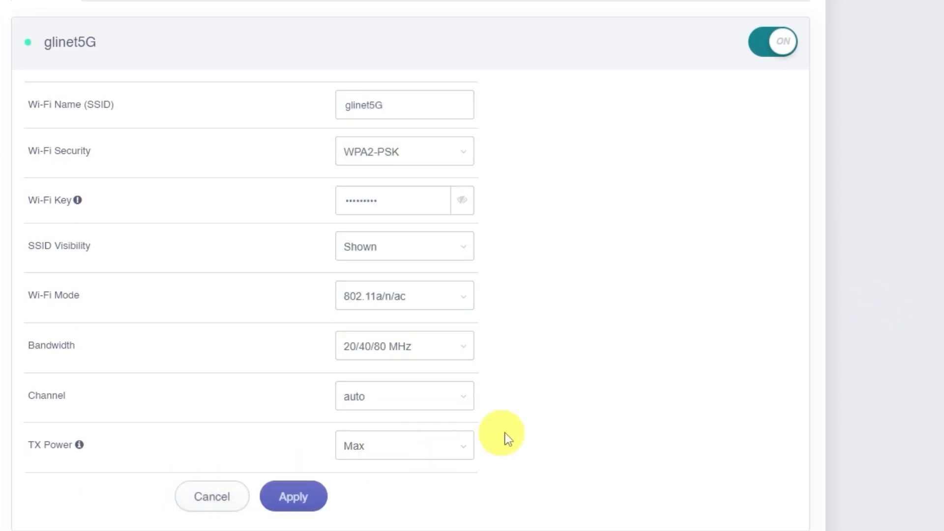
drag(407, 196, 305, 200)
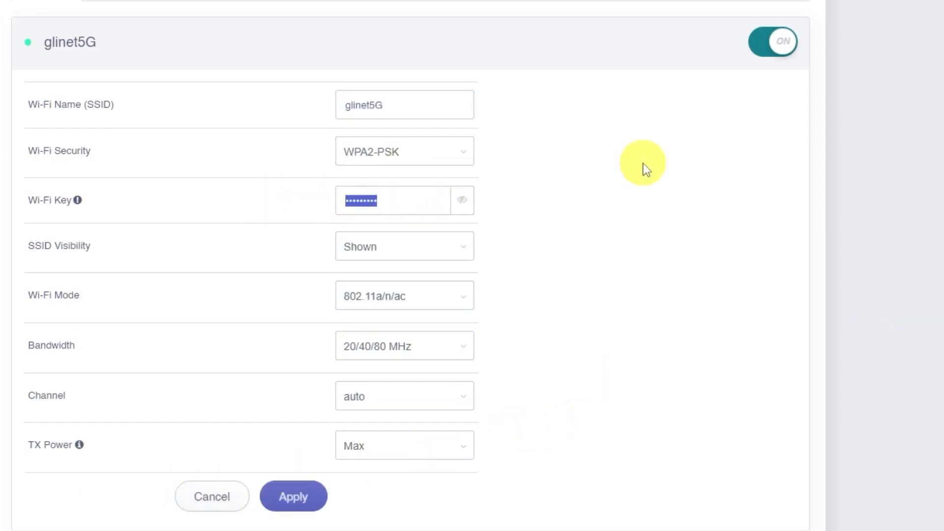
text(123456789)
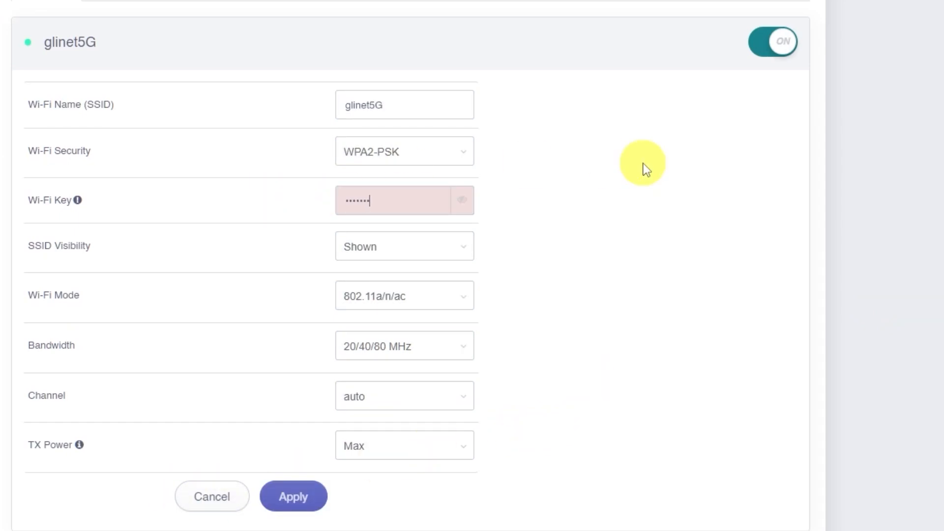
click(462, 200)
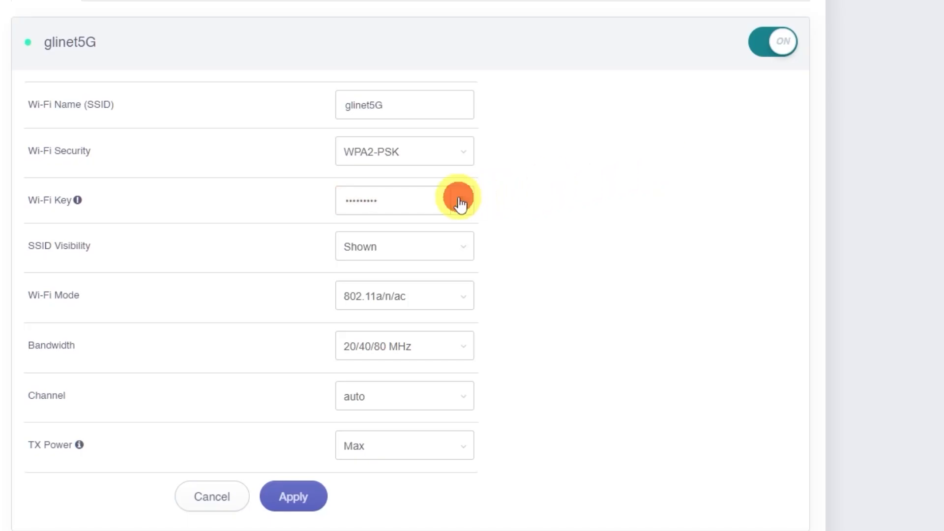
click(462, 200)
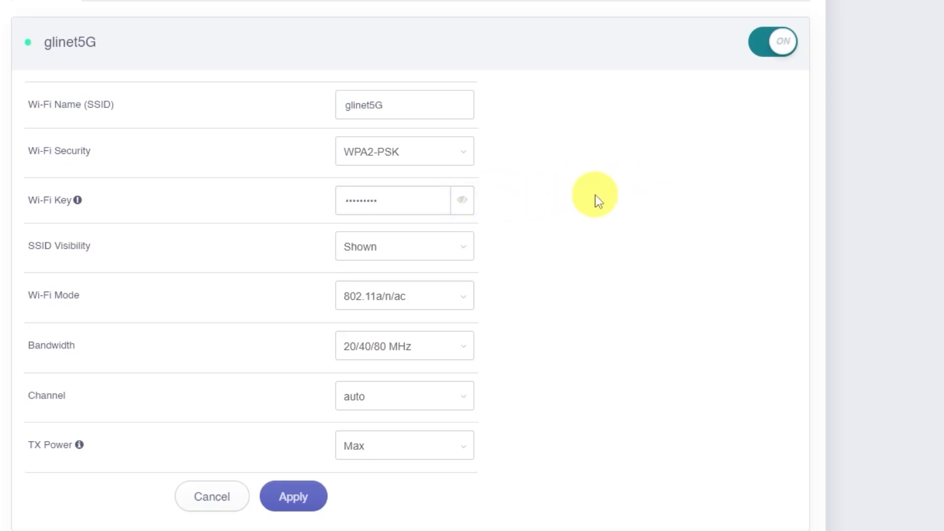
click(415, 104)
click(723, 167)
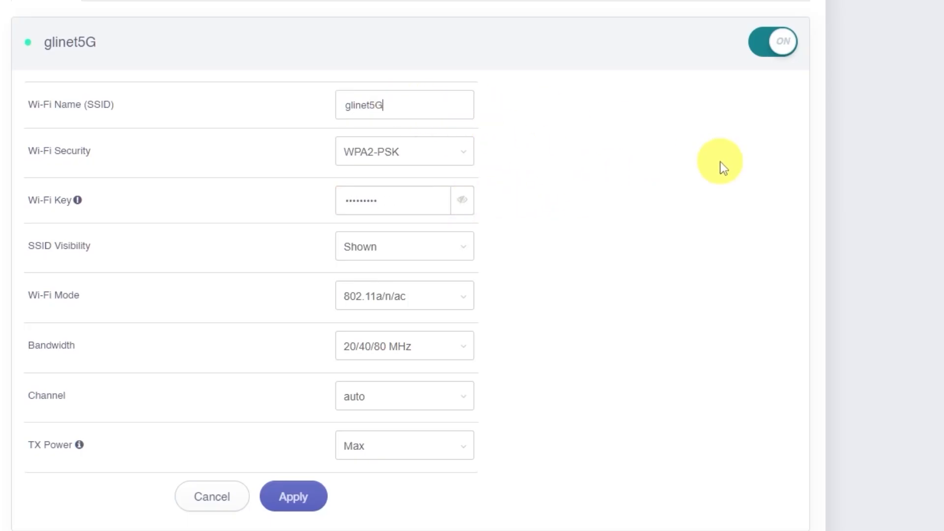
click(315, 496)
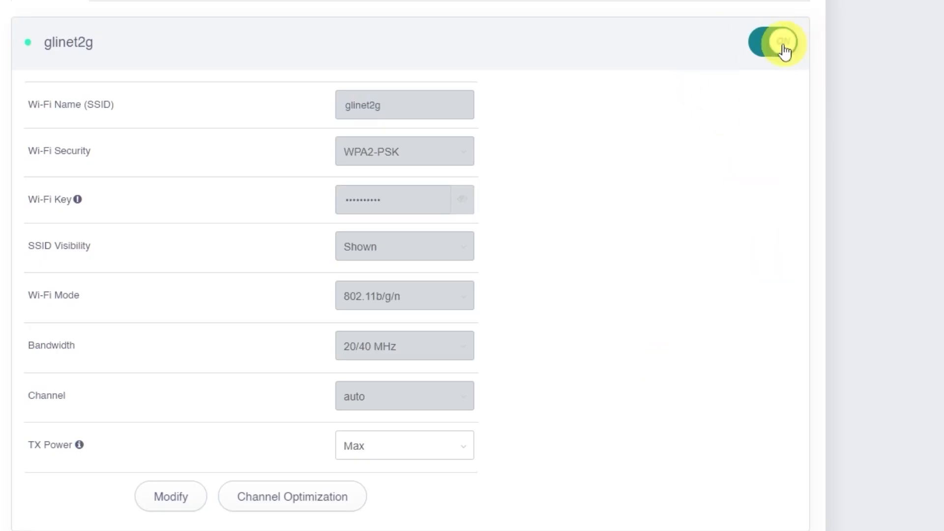
Switch the glinet2g Wi-Fi network off and back on, and reboot the router.
click(778, 44)
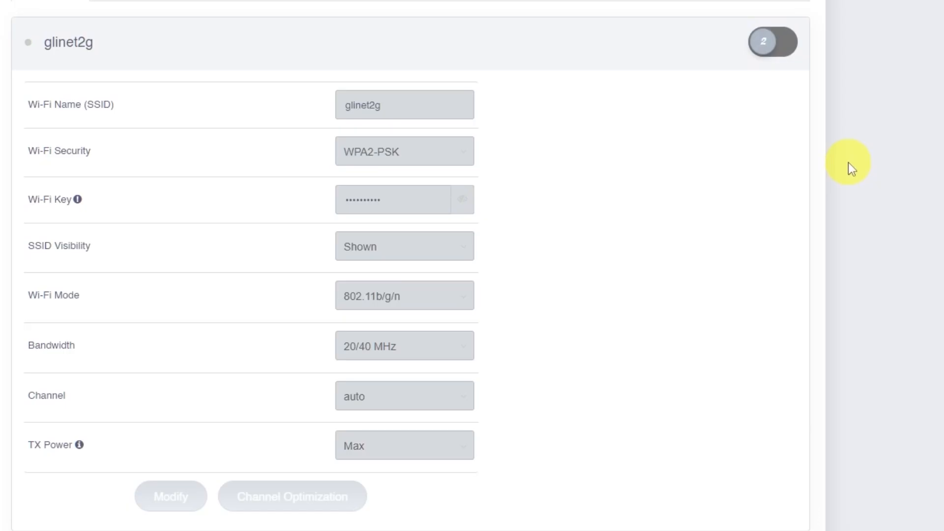
click(774, 46)
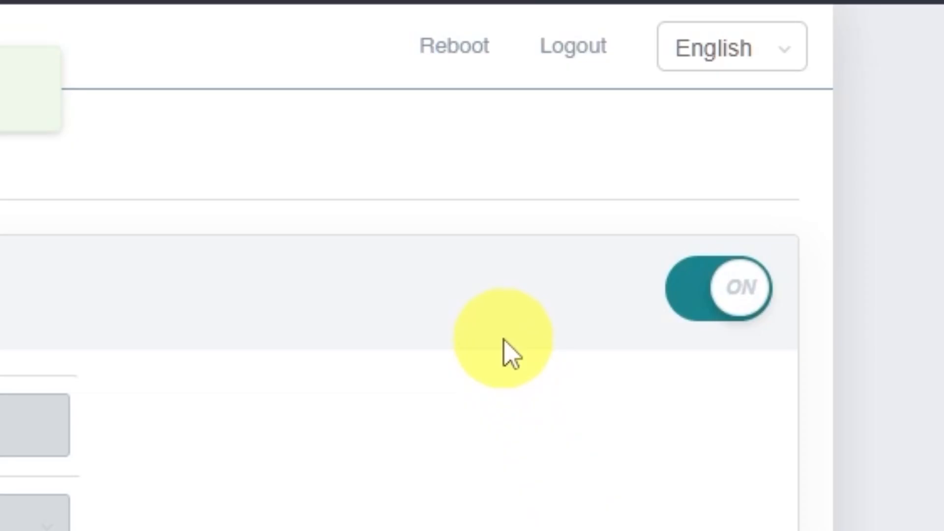
click(453, 49)
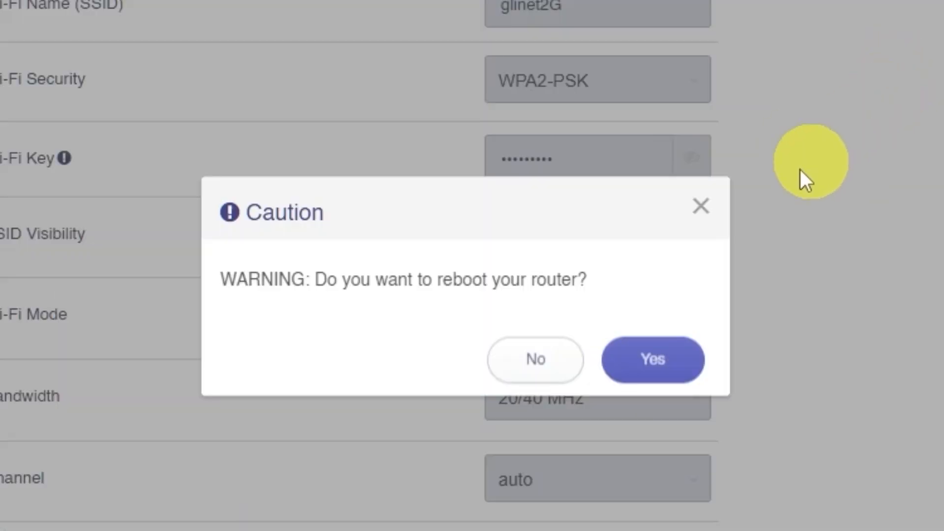
click(656, 365)
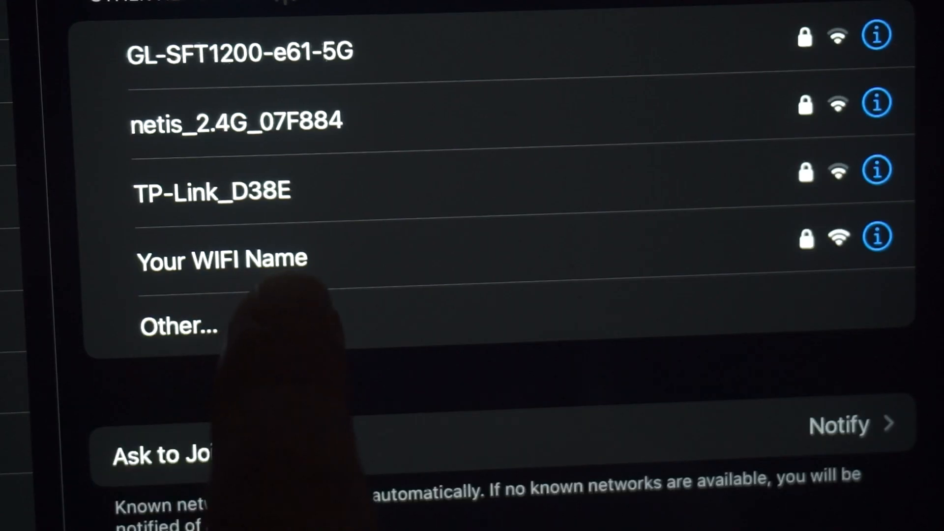
Join the Wi-Fi network "Your WIFI Name" and test internet access with a web search for dfdfdfdf.
click(221, 259)
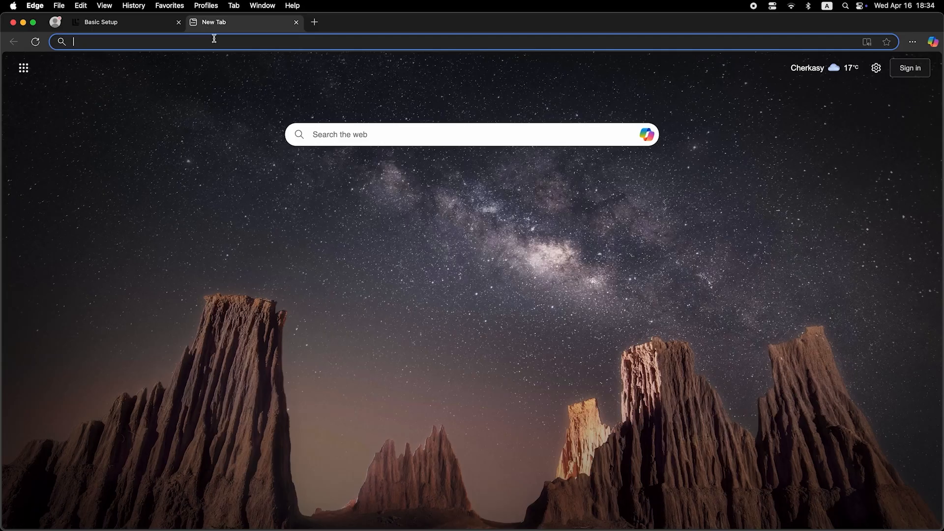
click(215, 42)
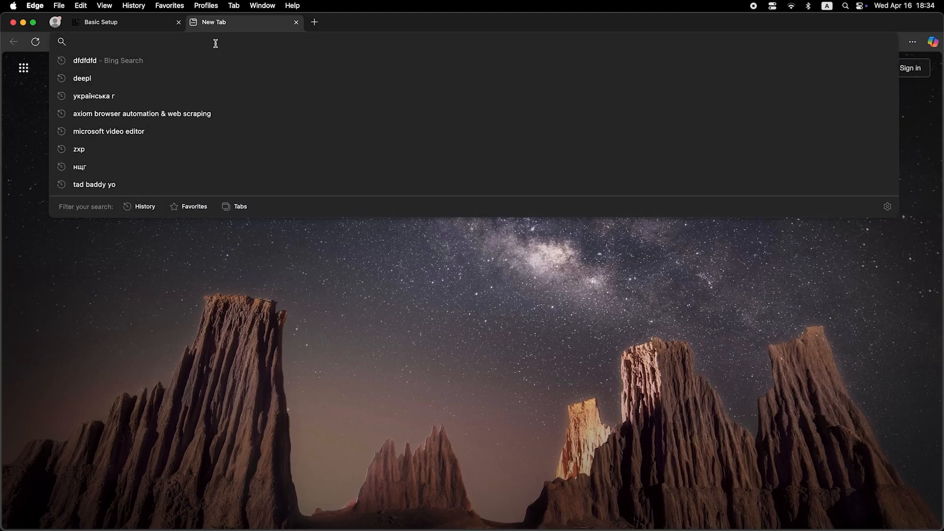
text(dfdfdfdf)
key(Return)
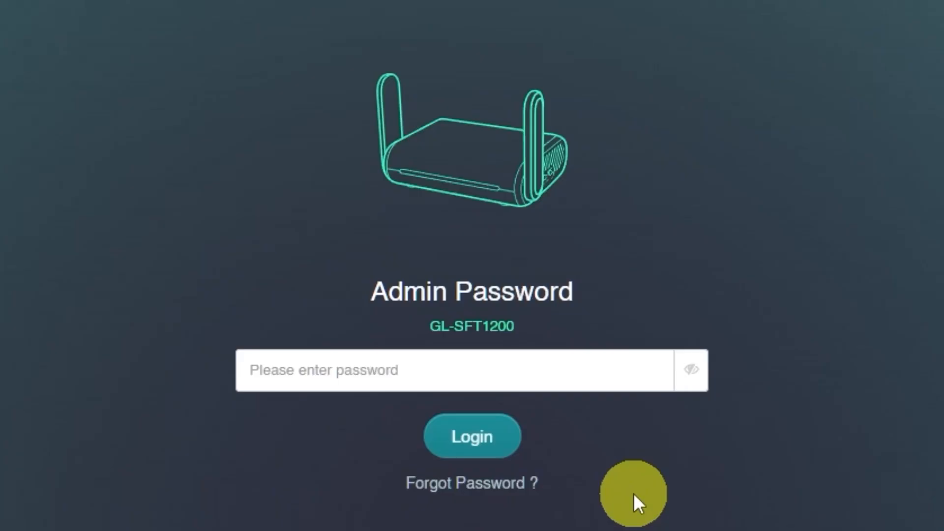
Log in to the GL-SFT1200 admin panel with the admin password.
click(541, 371)
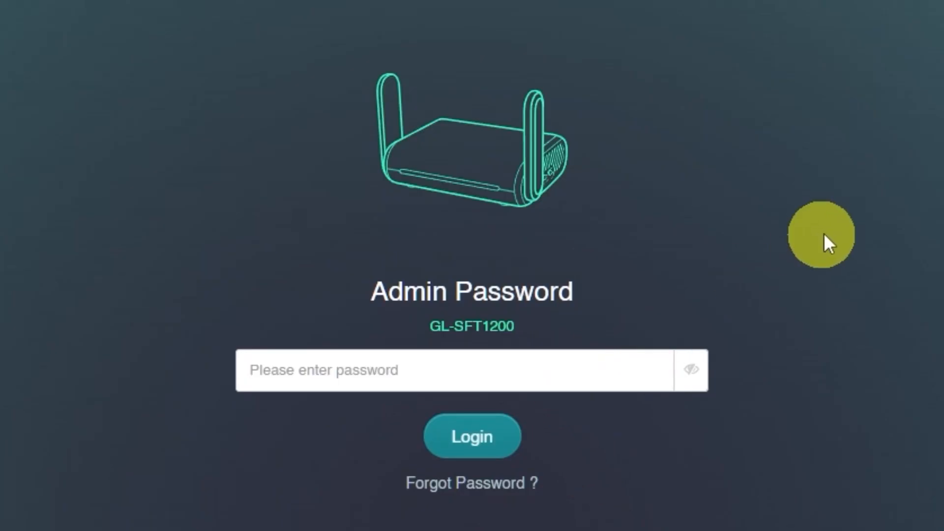
text(•••••)
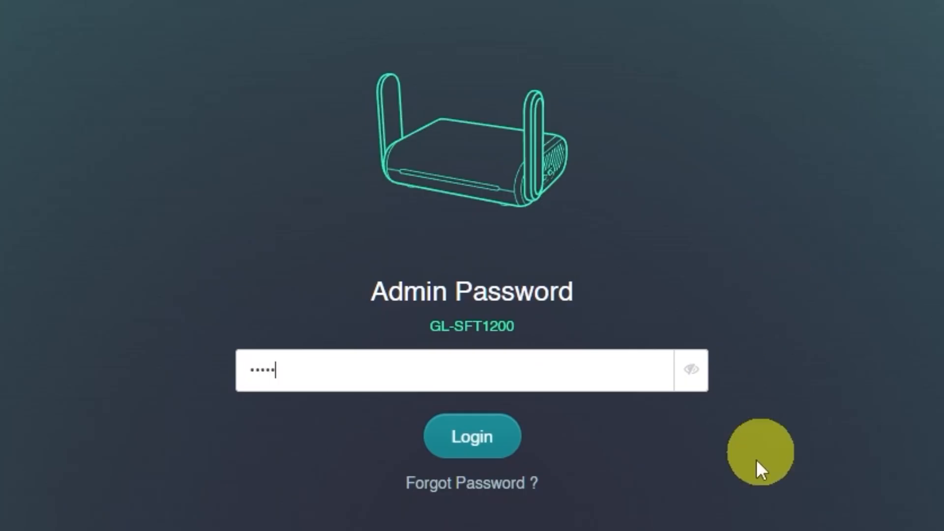
click(471, 434)
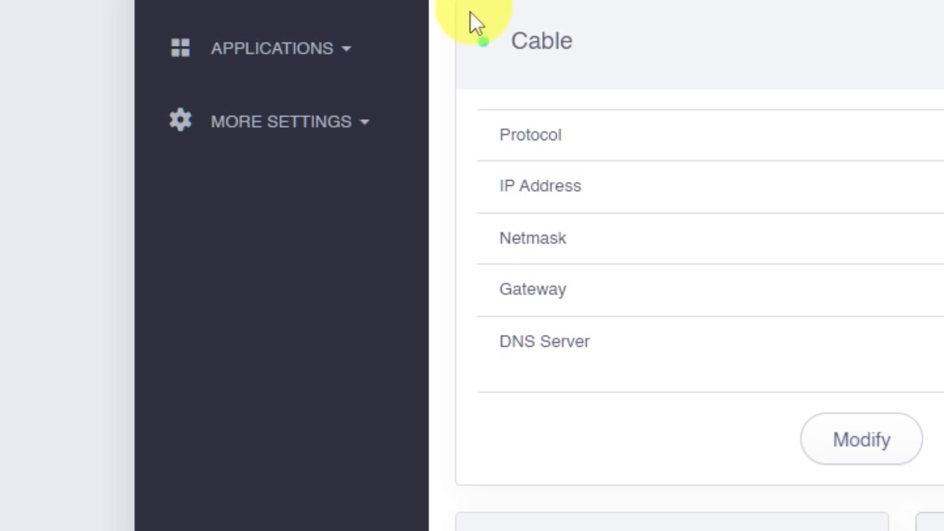
Apply the current client's cloned MAC address as the router's WAN address in the MAC Clone settings, and reboot the router.
click(352, 129)
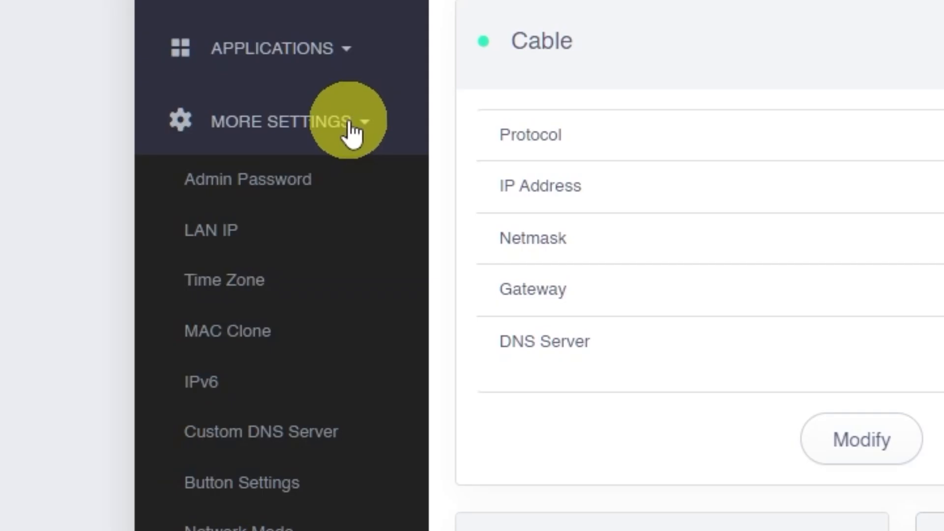
click(287, 338)
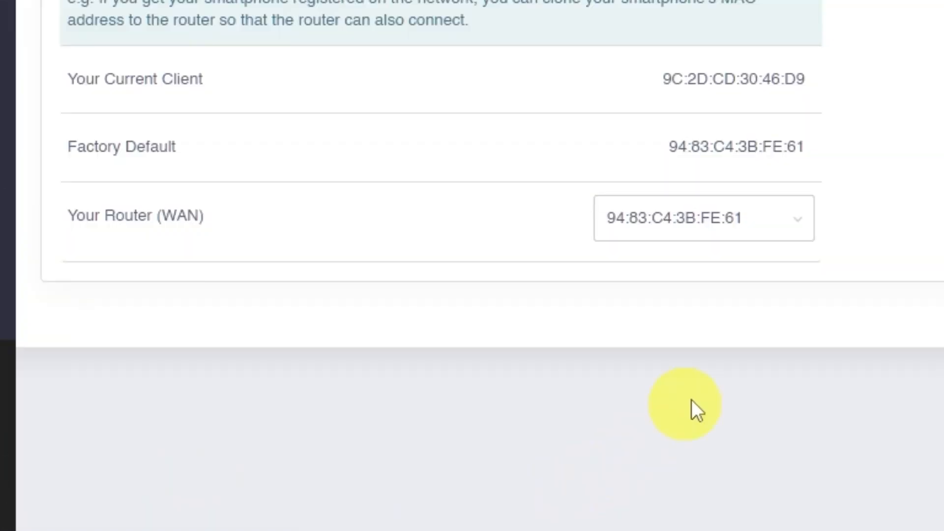
click(800, 216)
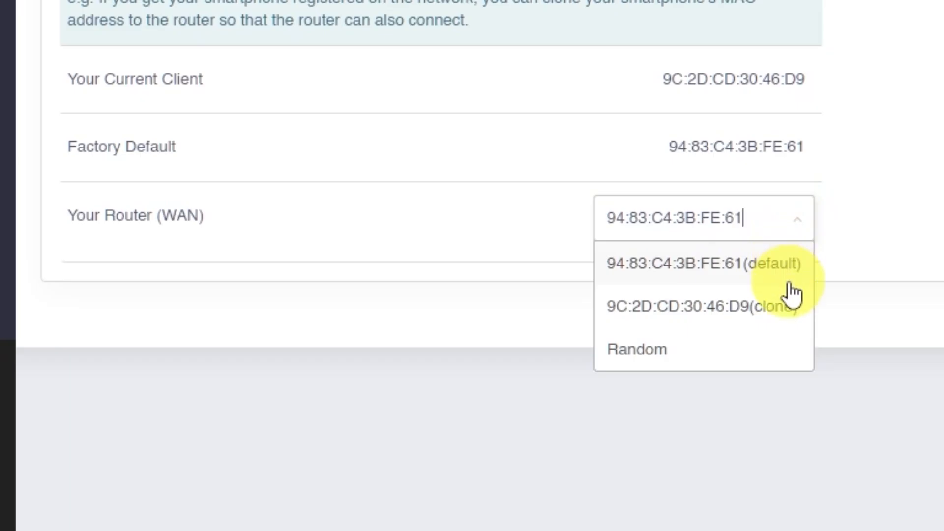
click(737, 306)
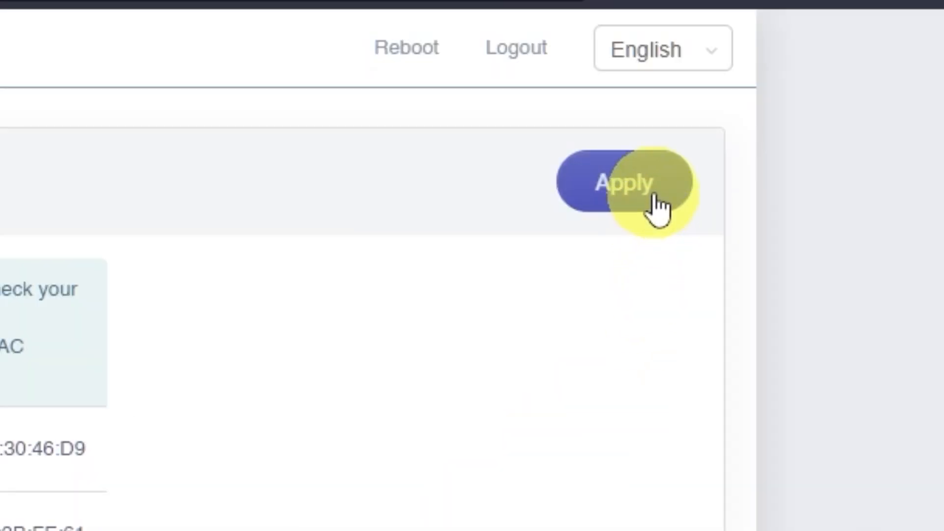
click(656, 206)
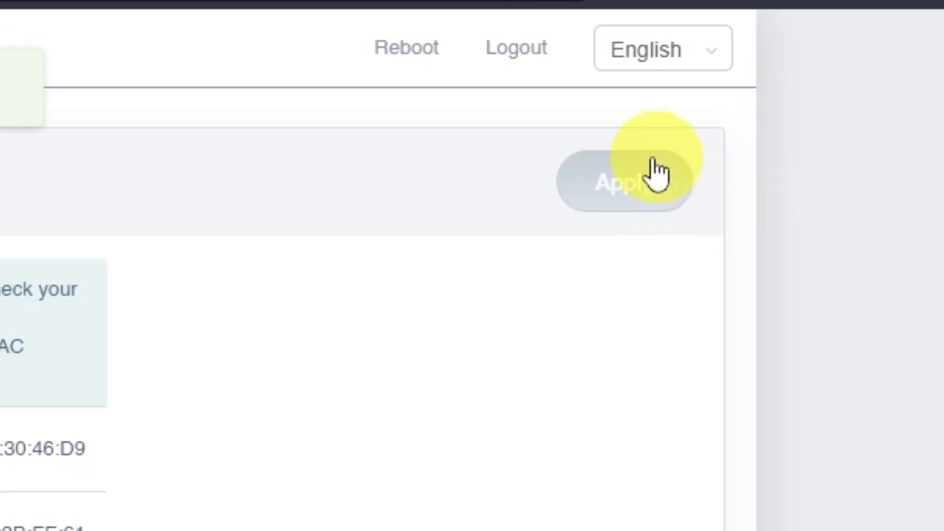
click(435, 68)
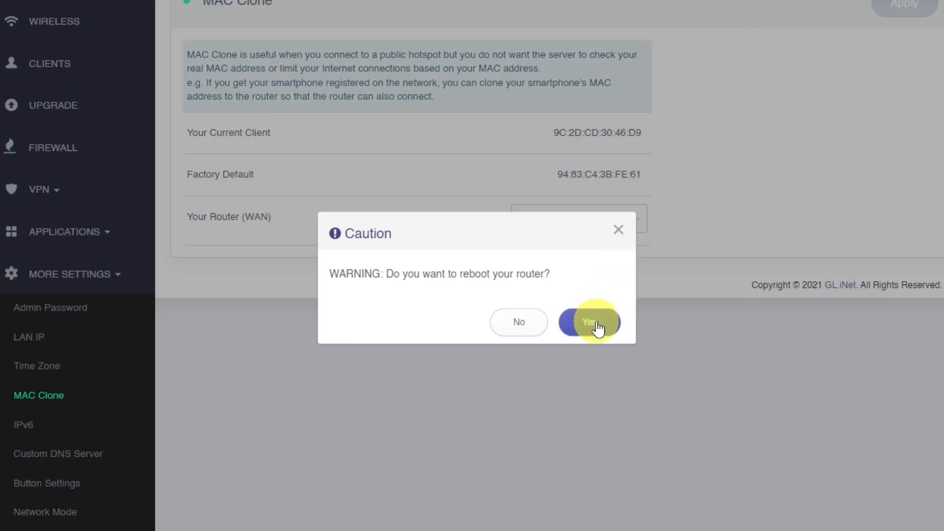
click(590, 322)
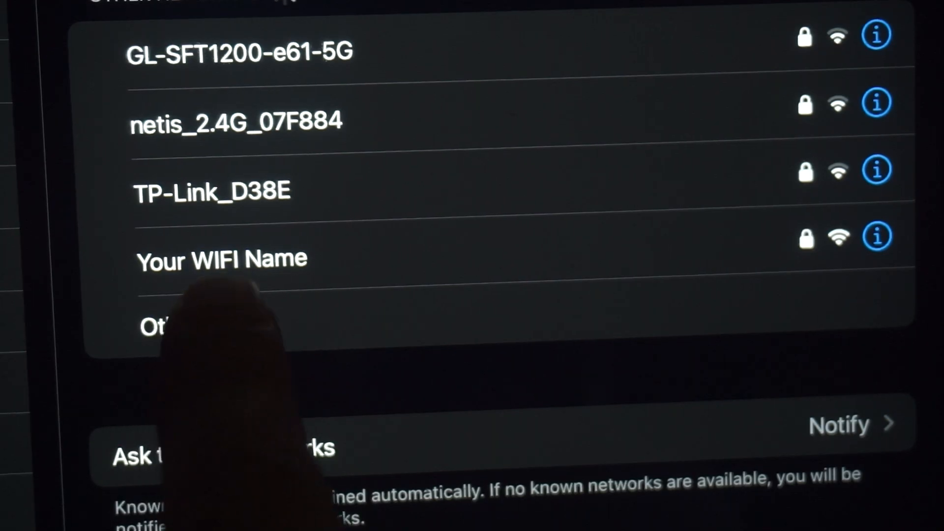
Reconnect to the Wi-Fi network "Your WIFI Name" and check internet access by searching the web for dfdfdfdf.
click(222, 259)
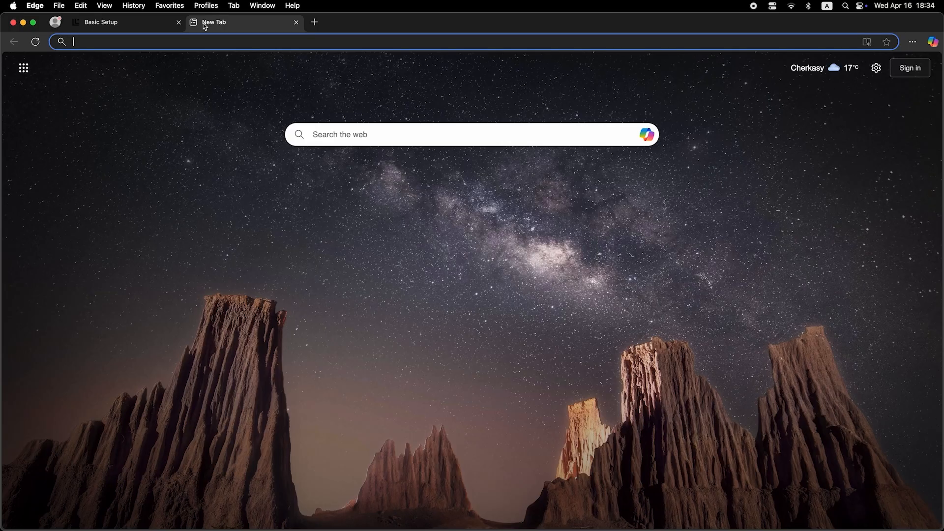
click(216, 43)
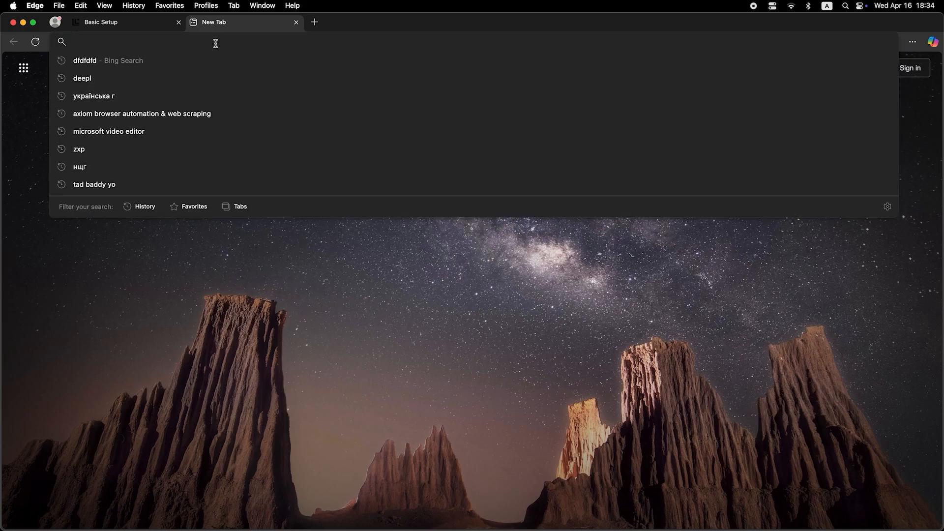
text(dfdfdfdf)
key(Return)
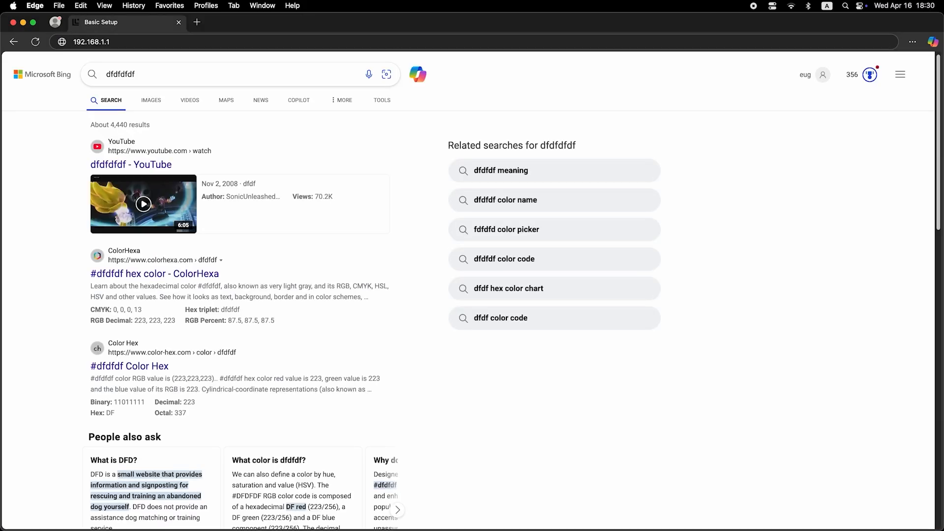